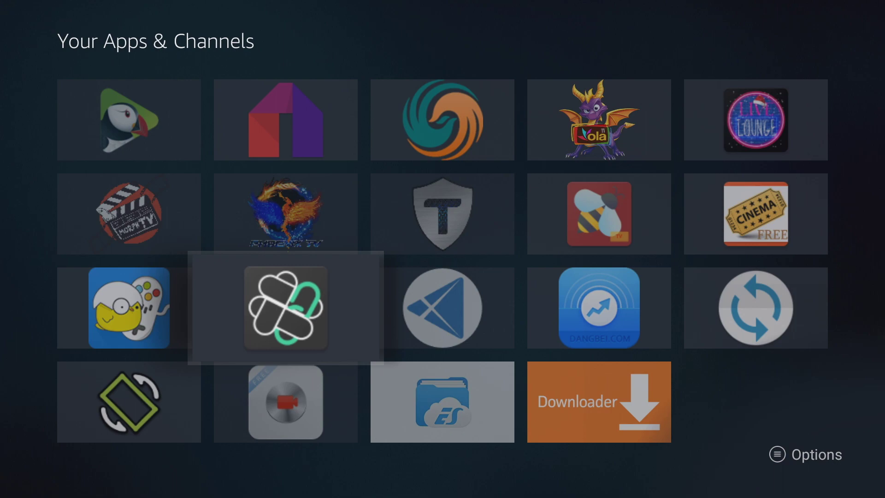
Return to the home screen and open the apps library through its shortcut
key("Escape")
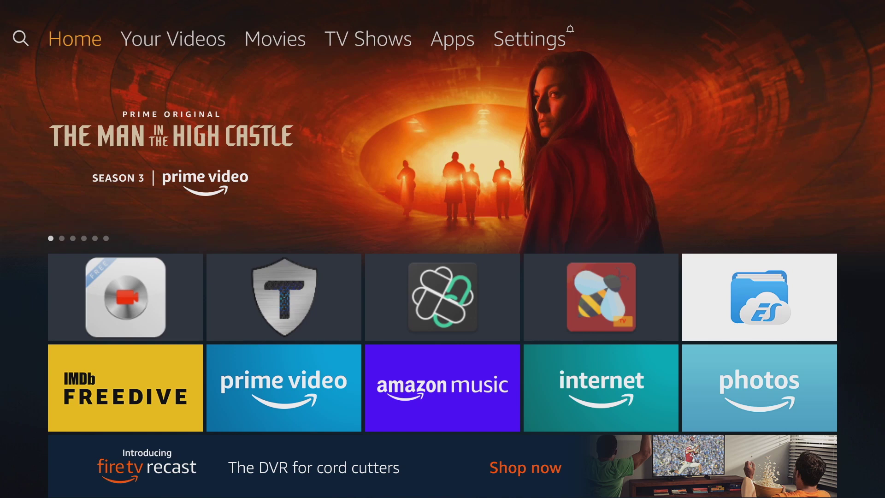
key("Home")
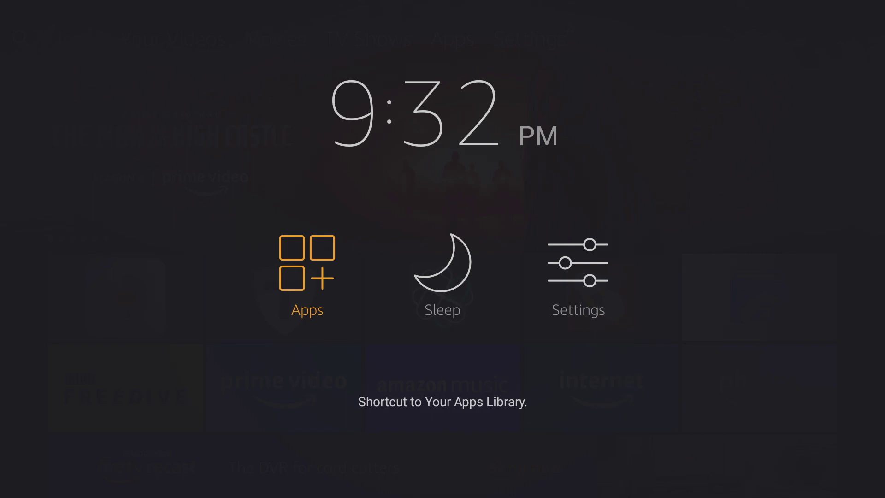
key("Return")
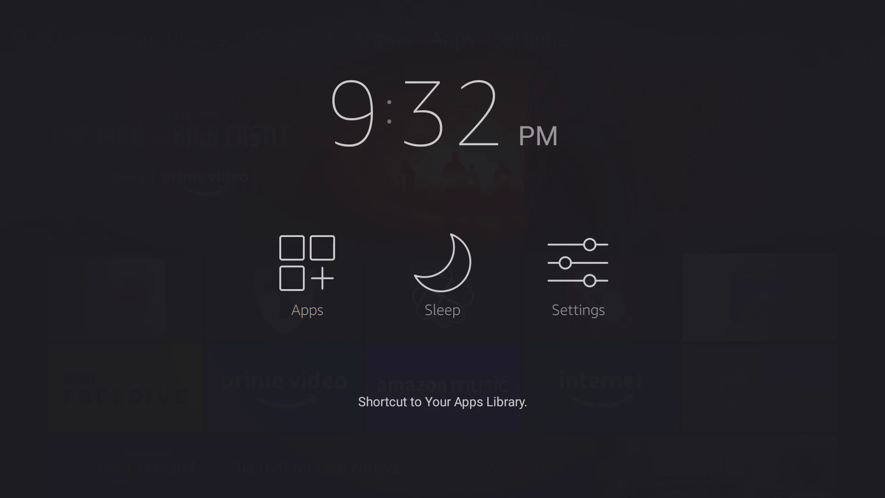
Examine the options offered for the Morph TV app, including Uninstall, and close them without applying any
key("Down")
key("Down")
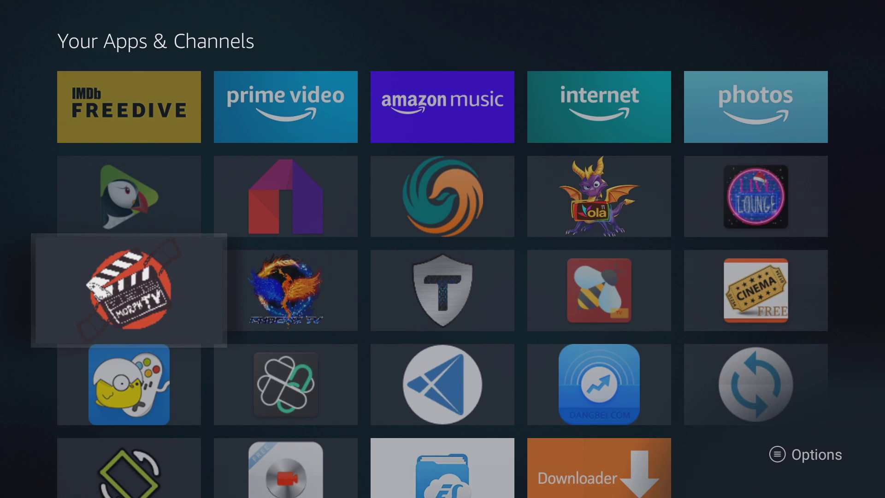
key("Menu")
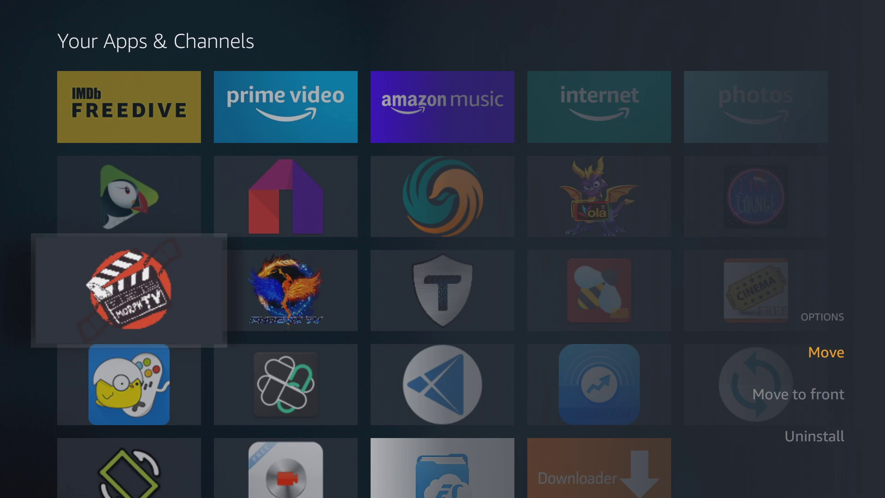
key("Down")
key("Down")
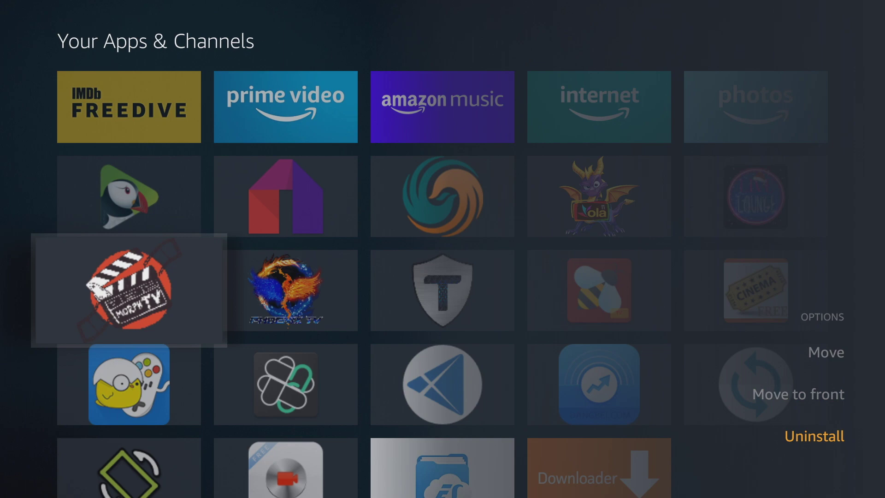
key("Escape")
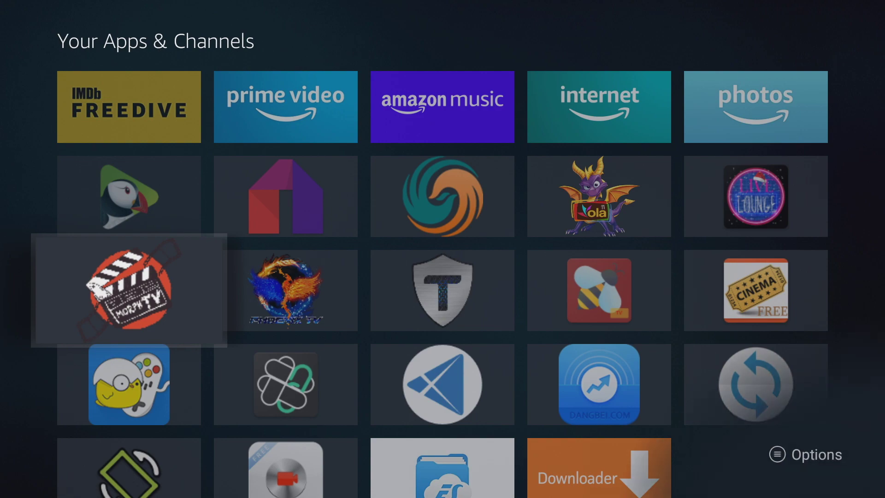
Open the Applications section of the device settings
key("Home")
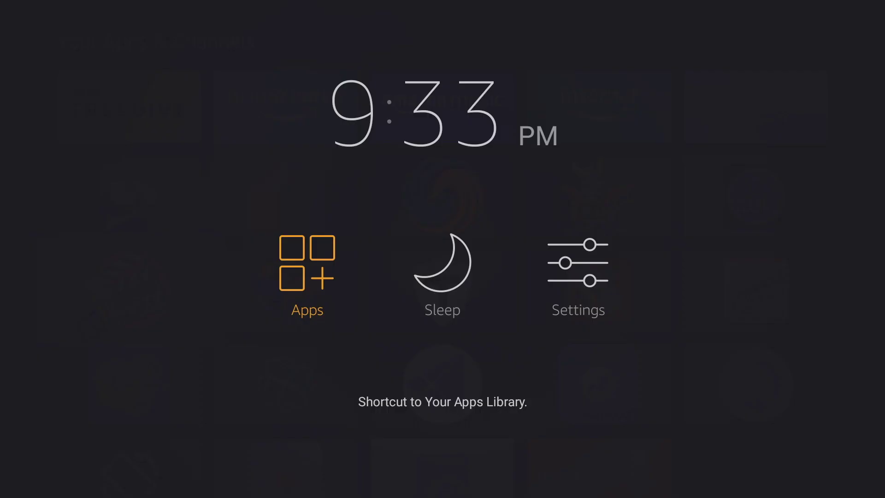
key("Right")
key("Right")
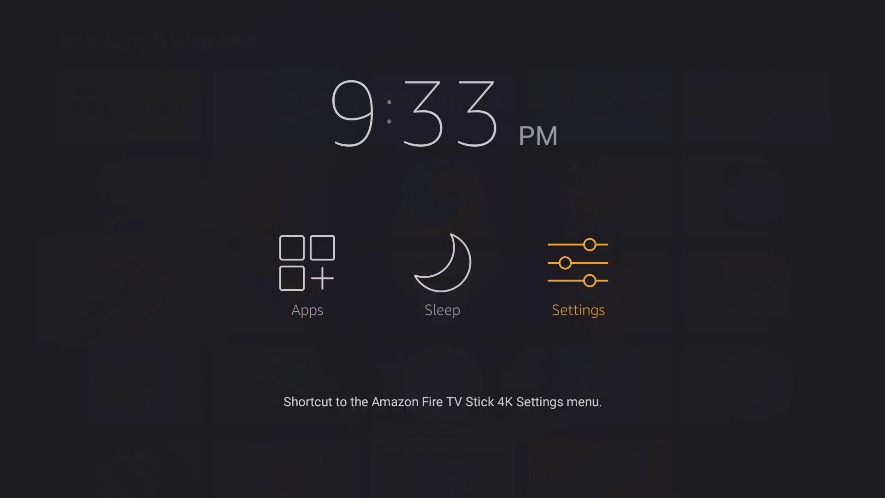
key("Return")
key("Down")
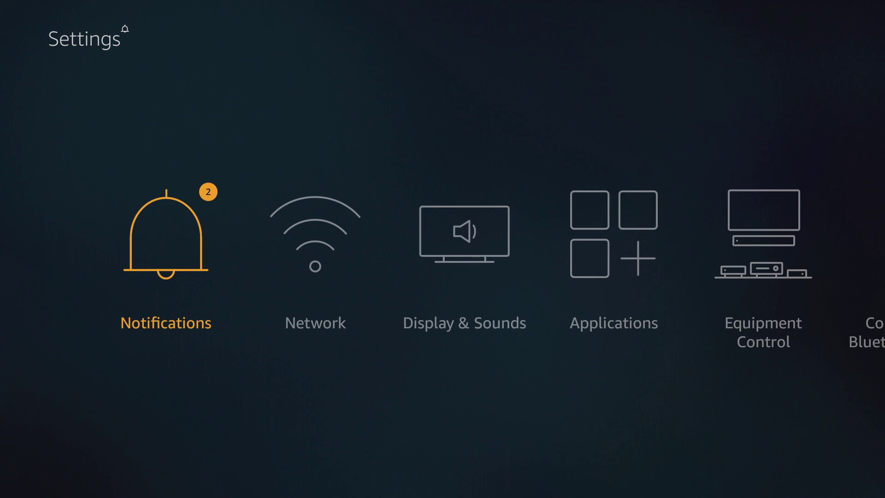
key("Right")
key("Right")
key("Right")
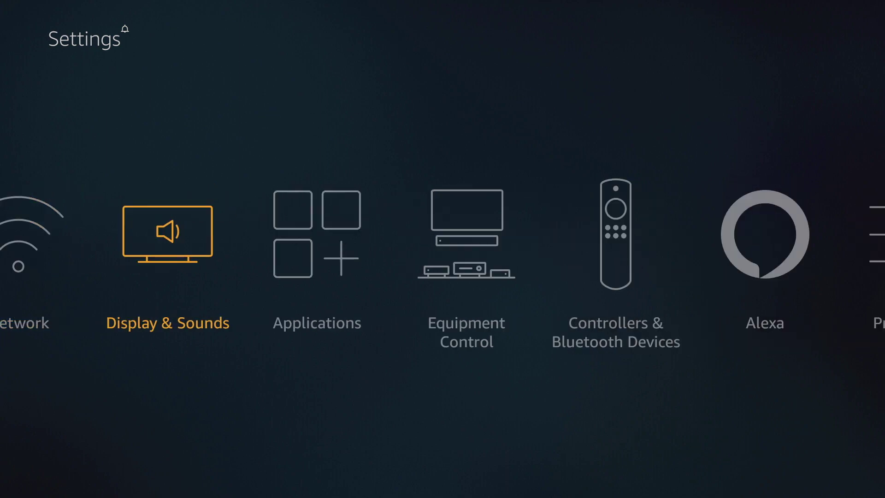
key("Return")
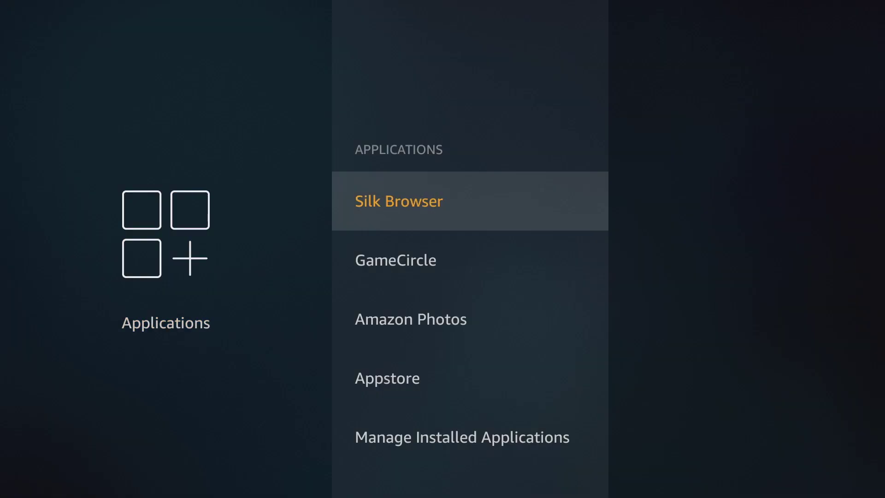
Open the list for managing installed applications
key("Down")
key("Down")
key("Down")
key("Down")
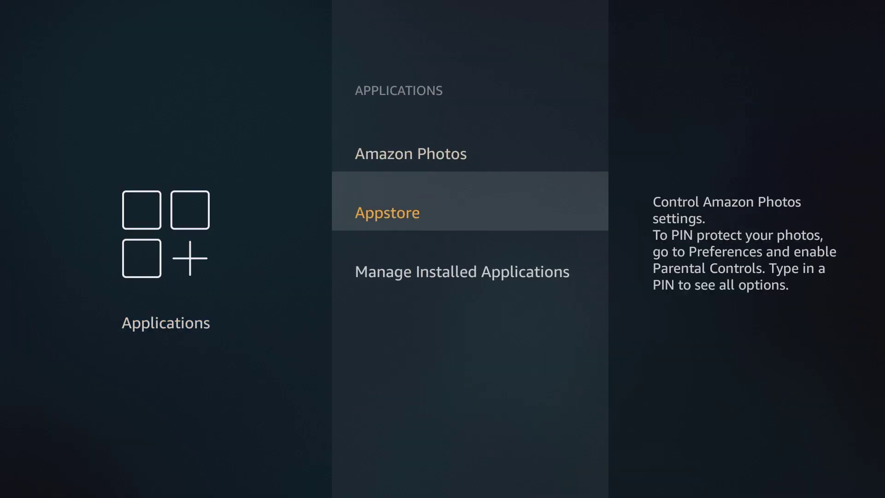
key("Return")
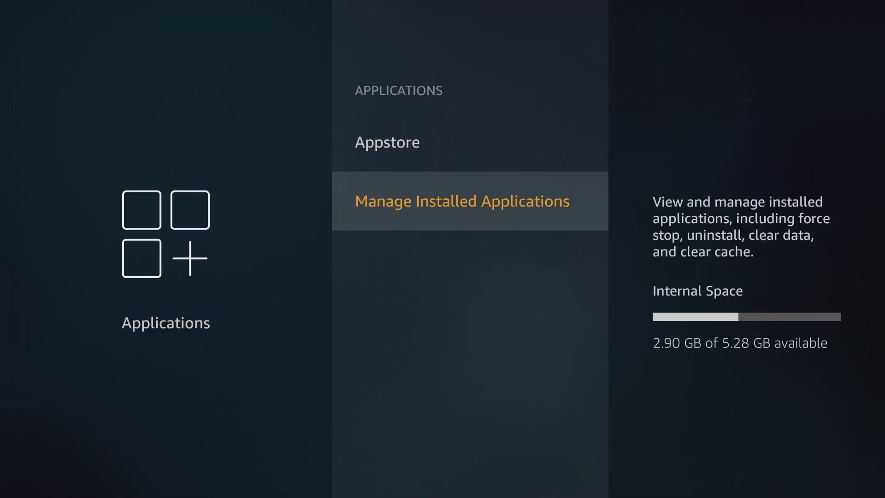
Open the management page of the BeeTV app from the installed applications
key("Down")
key("Down")
key("Down")
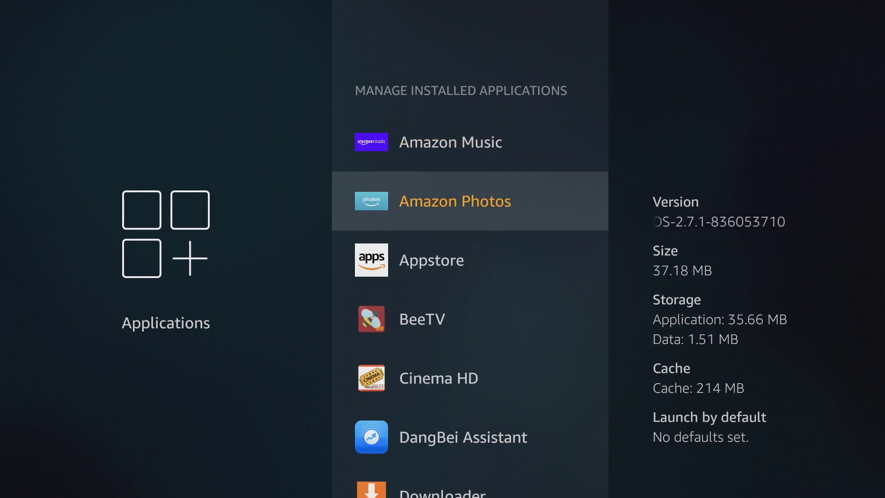
key("Down")
key("Down")
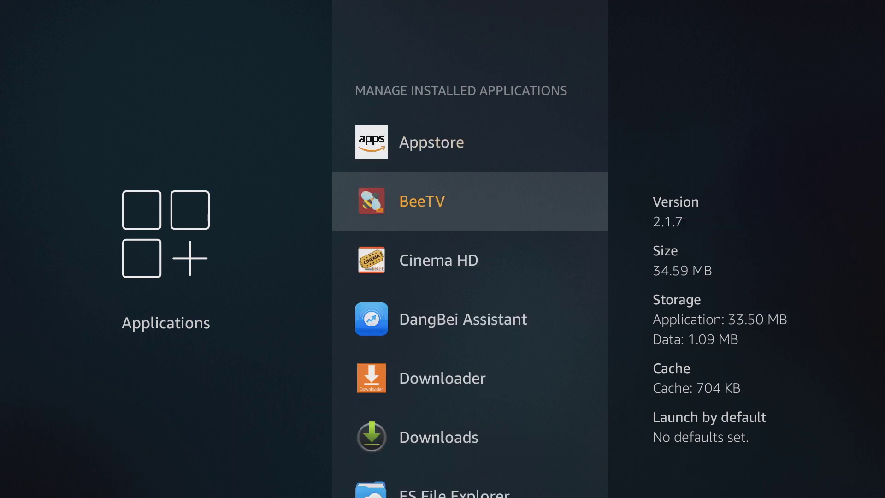
key("Return")
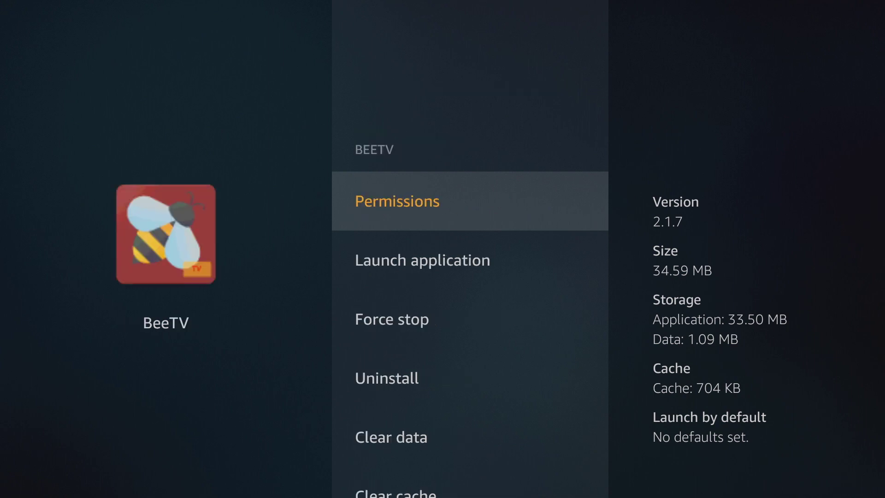
Clear the cache of the BeeTV app
key("Down")
key("Down")
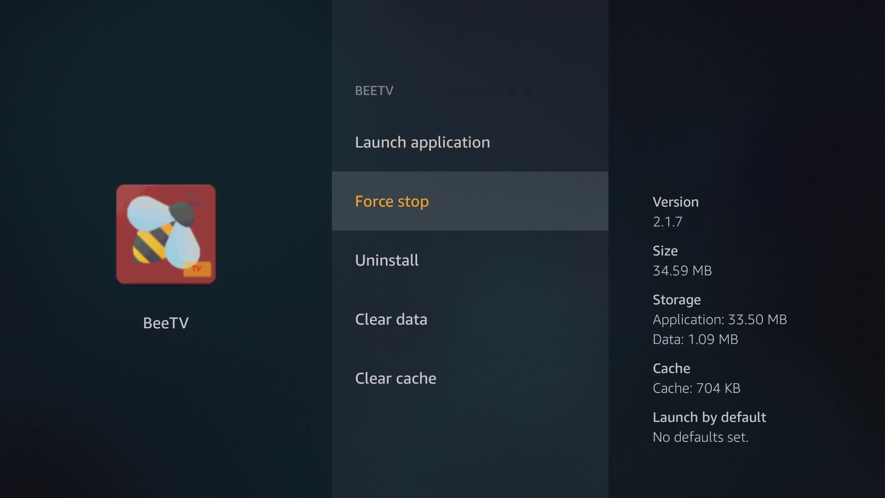
key("Down")
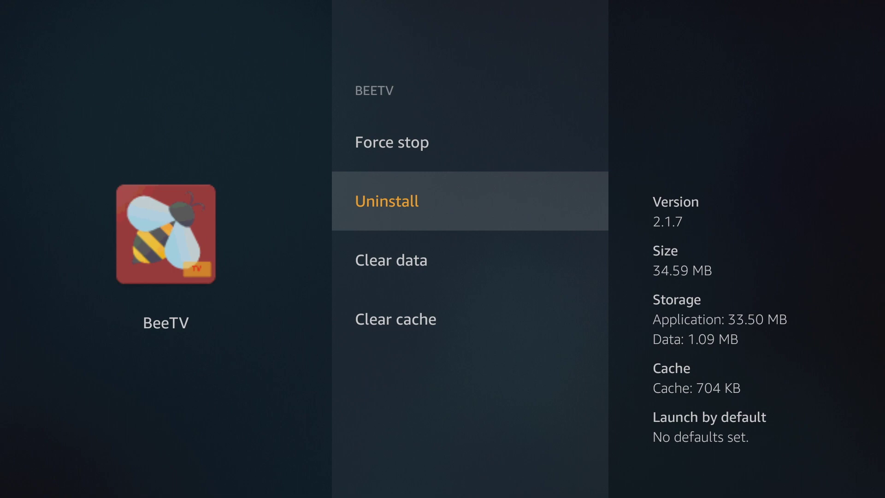
key("Down")
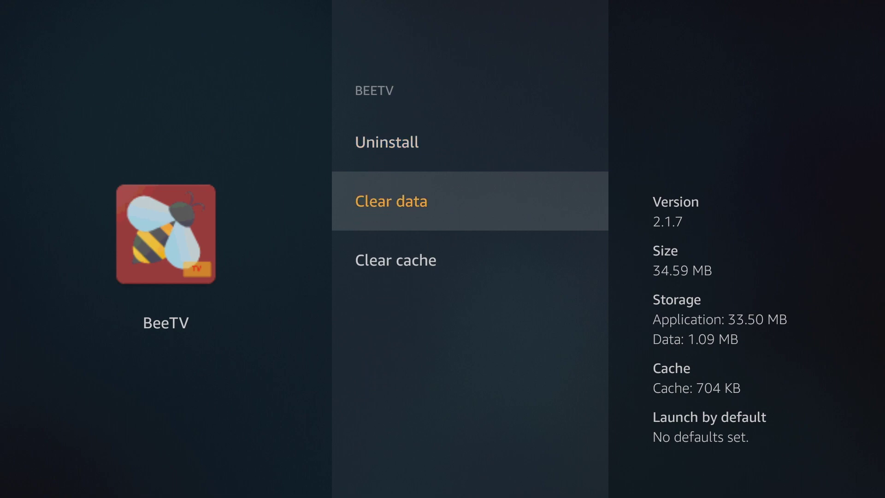
key("Down")
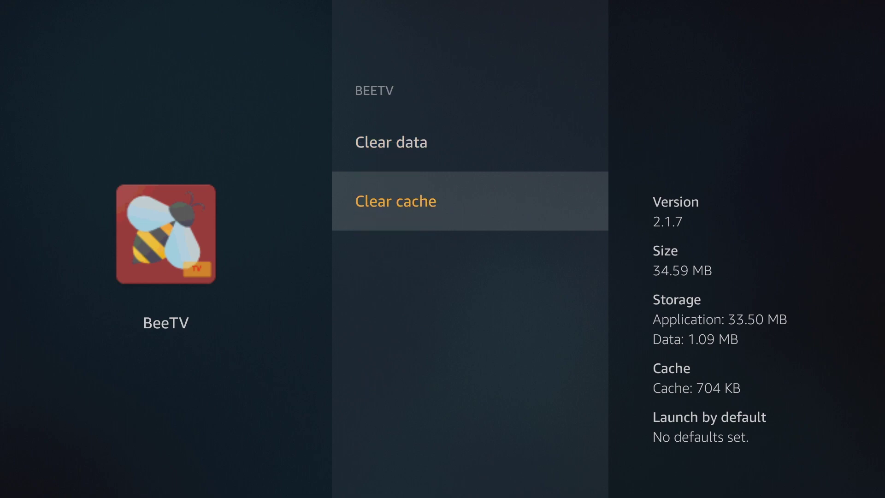
key("Return")
Examine BeeTV's management options, from Permissions, Launch application and Force stop to Uninstall, Clear data and Clear cache
key("Up")
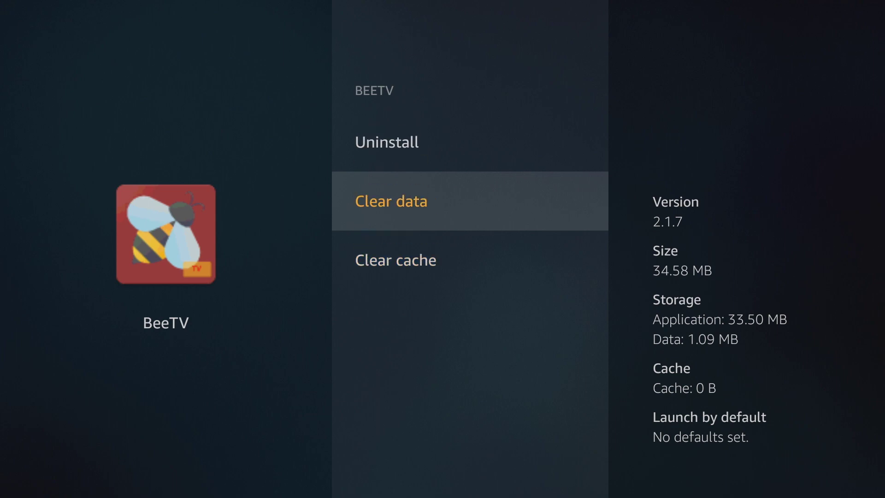
key("Up")
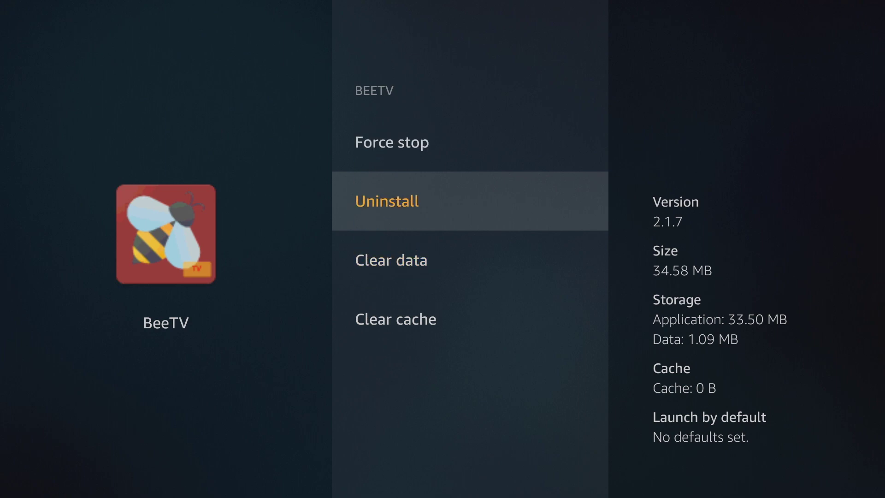
key("Up")
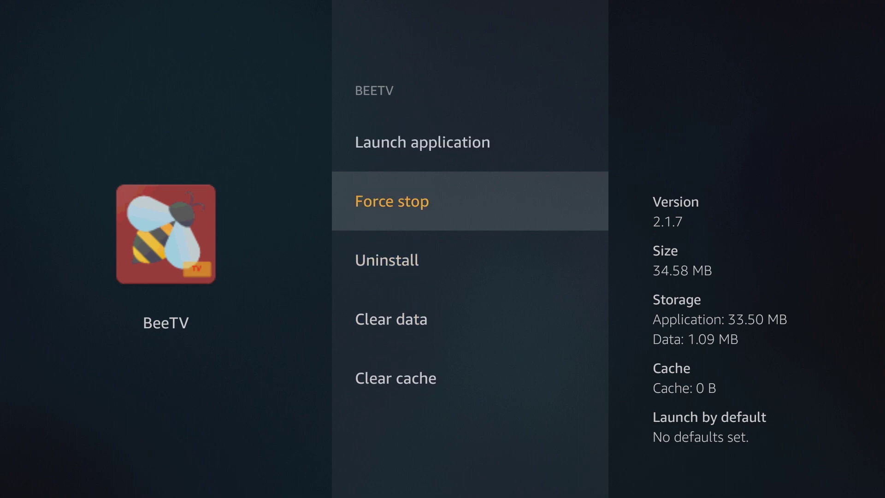
key("Up")
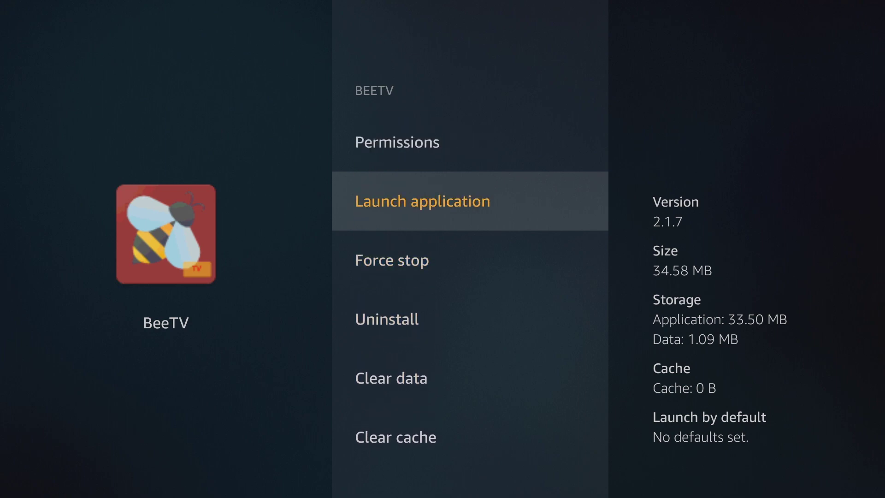
key("Down")
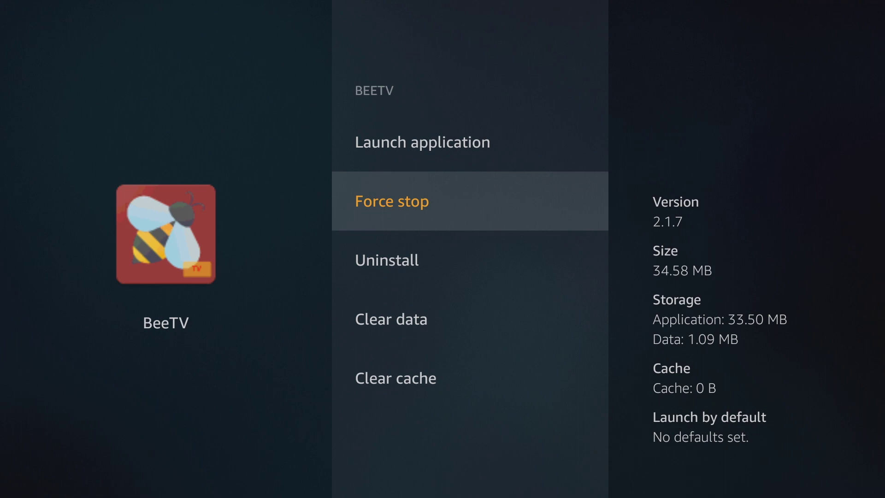
key("Up")
key("Up")
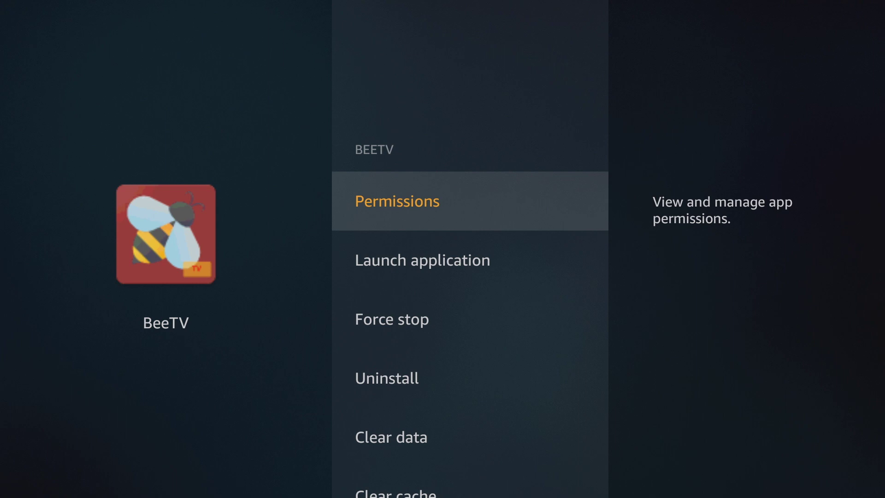
key("Down")
key("Down")
key("Down")
key("Down")
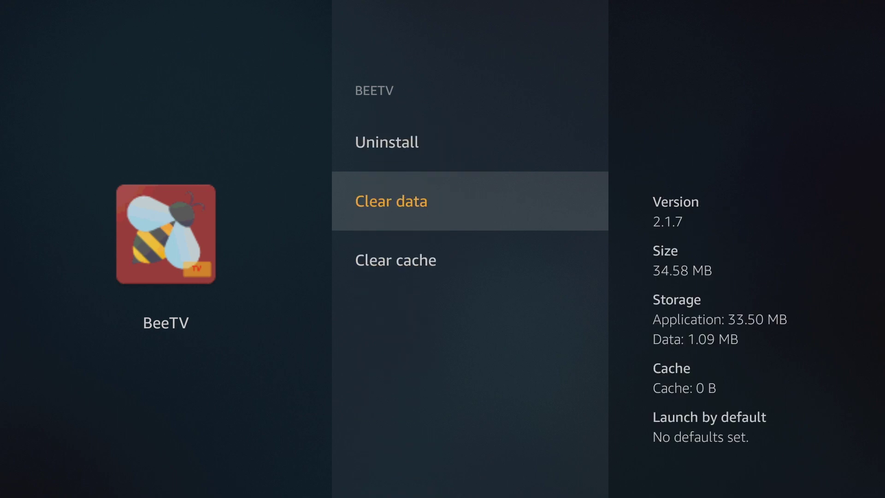
key("Down")
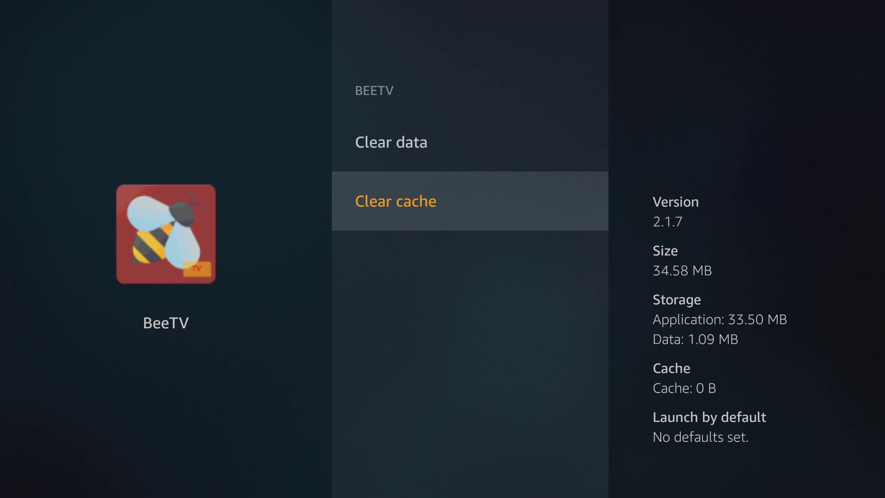
key("Up")
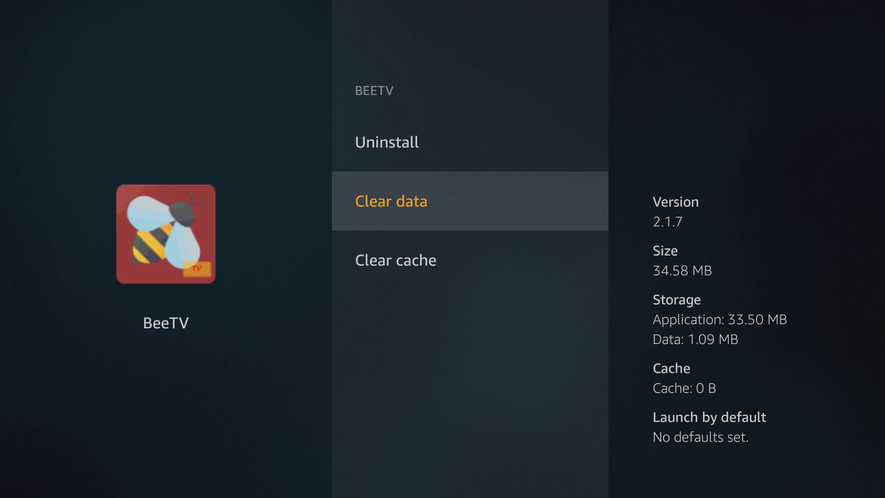
Return to the apps library and select the Downloader app
key("Home")
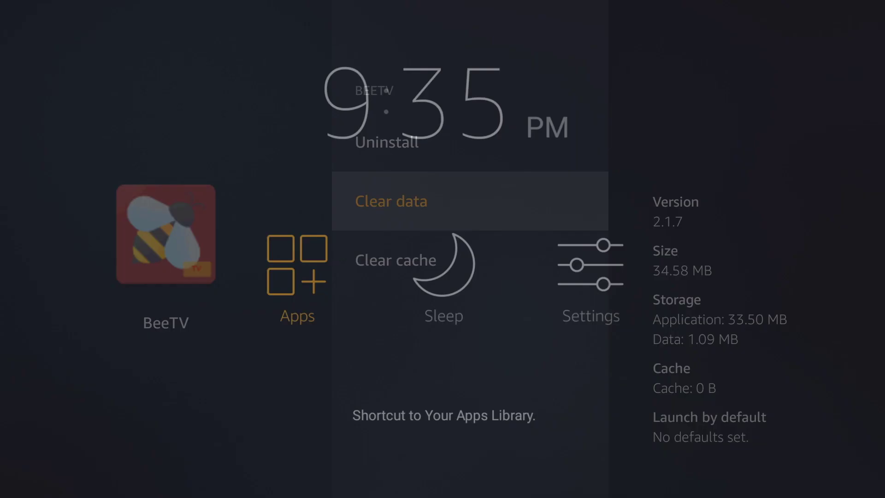
key("Return")
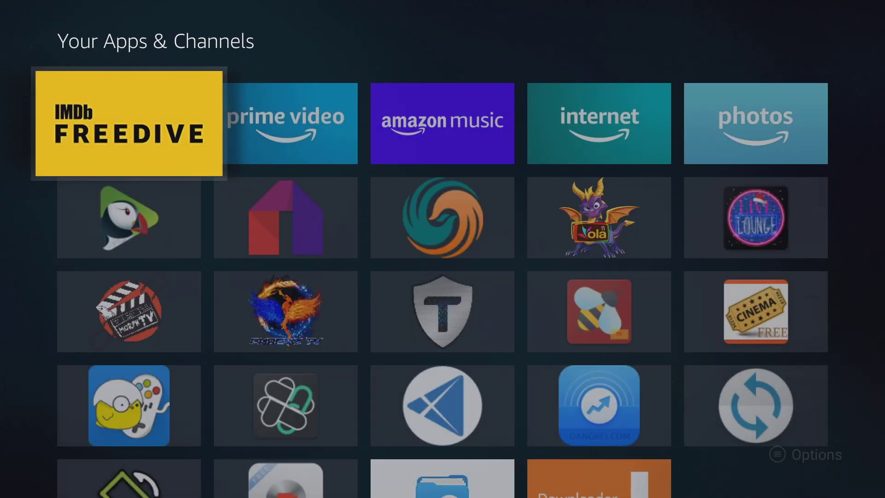
key("Down")
key("Down")
key("Down")
key("Down")
key("Right")
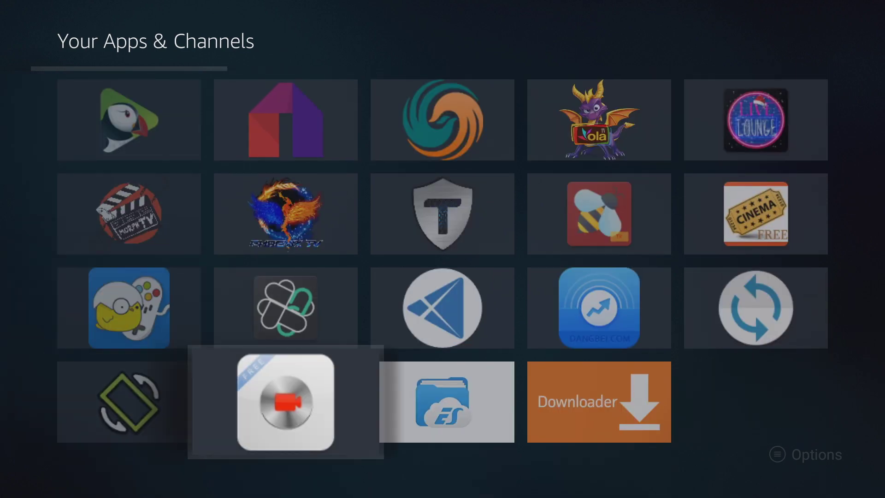
key("Right")
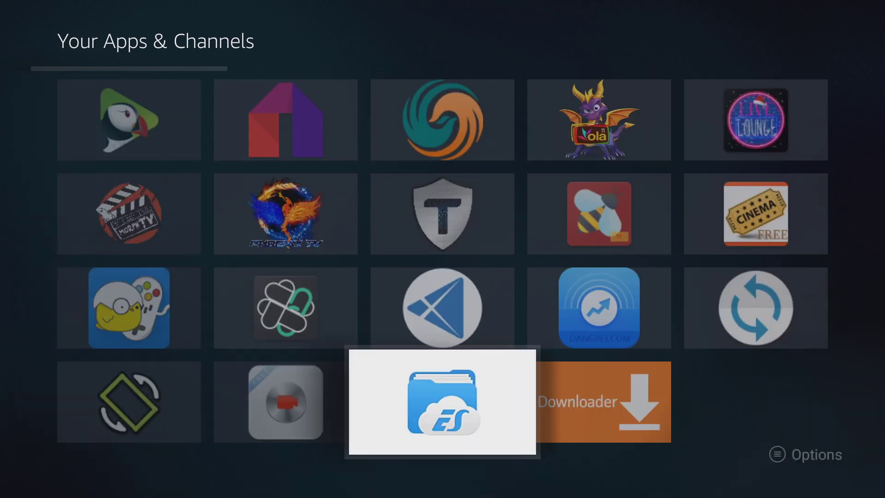
key("Right")
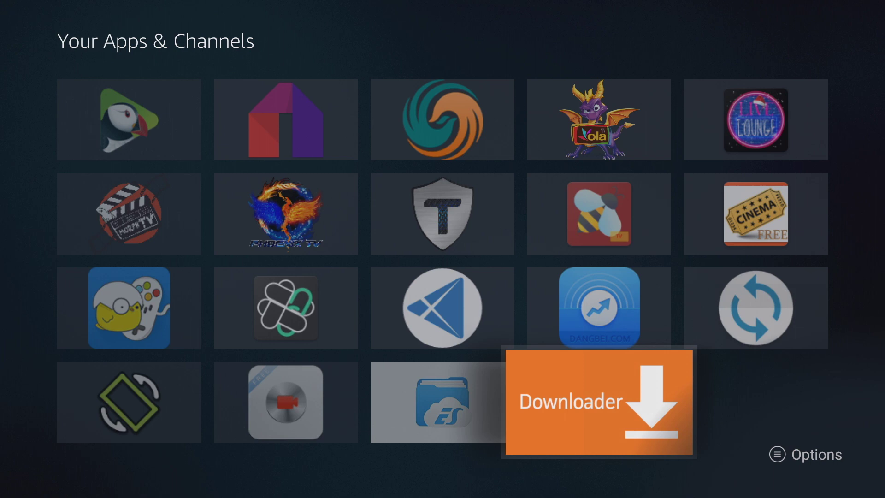
Uninstall the Downloader app from the device
key("Menu")
key("Down")
key("Down")
key("Down")
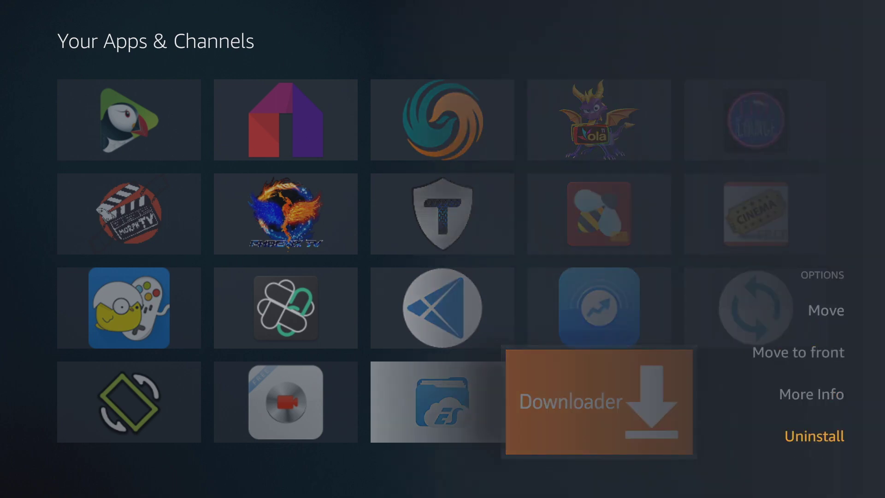
key("Escape")
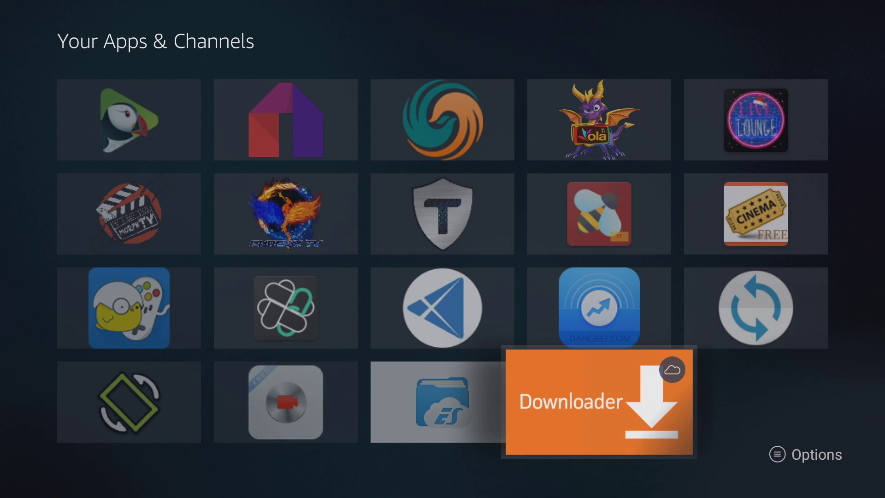
Examine the options for the uninstalled Downloader app, including Remove from Cloud, and close them without applying any
key("Menu")
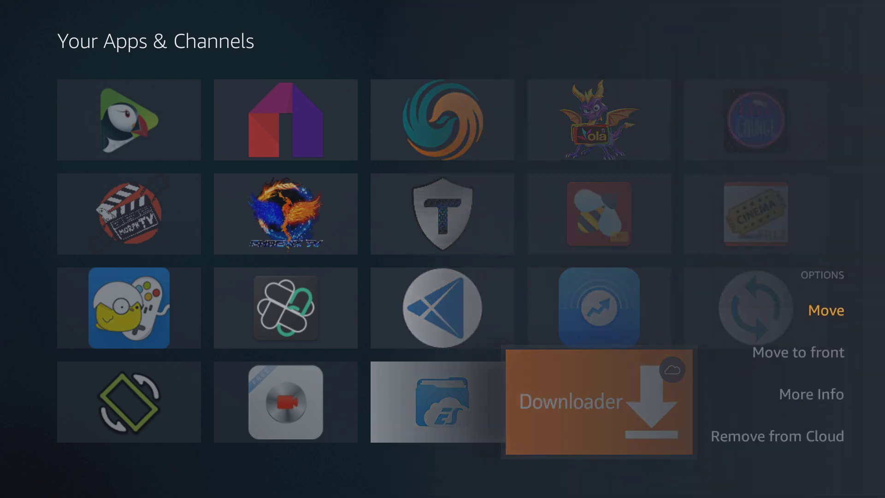
key("Down")
key("Down")
key("Down")
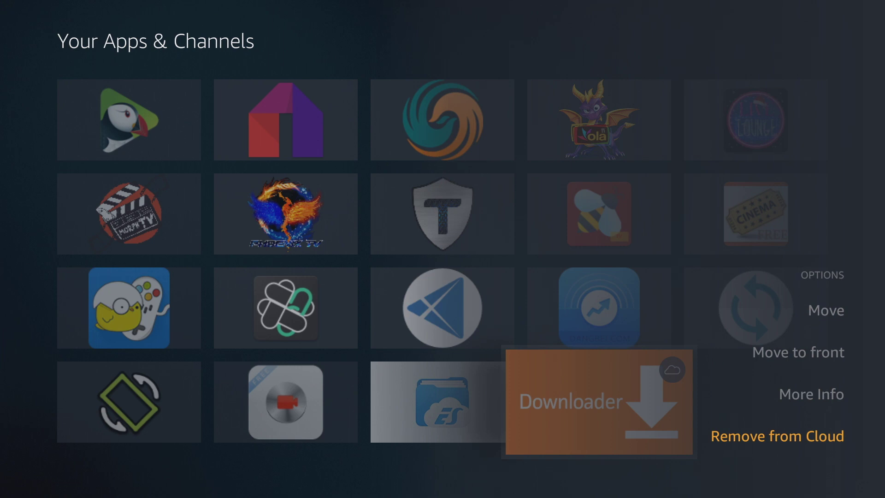
key("Escape")
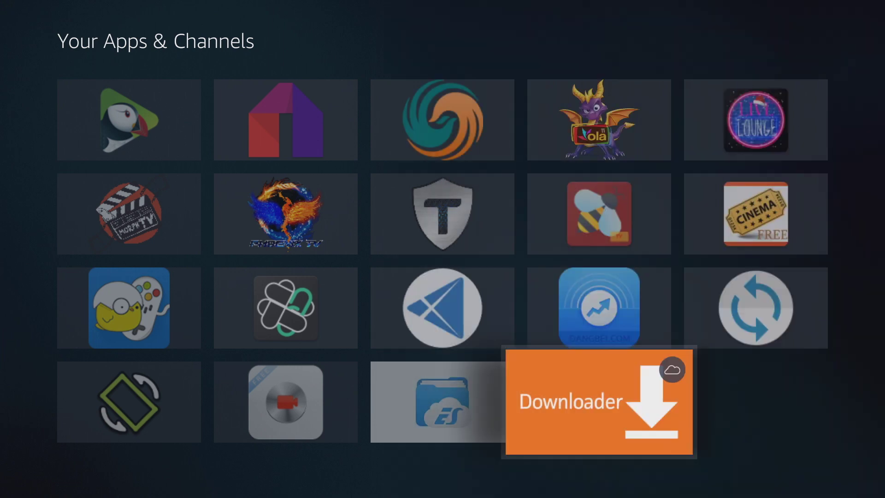